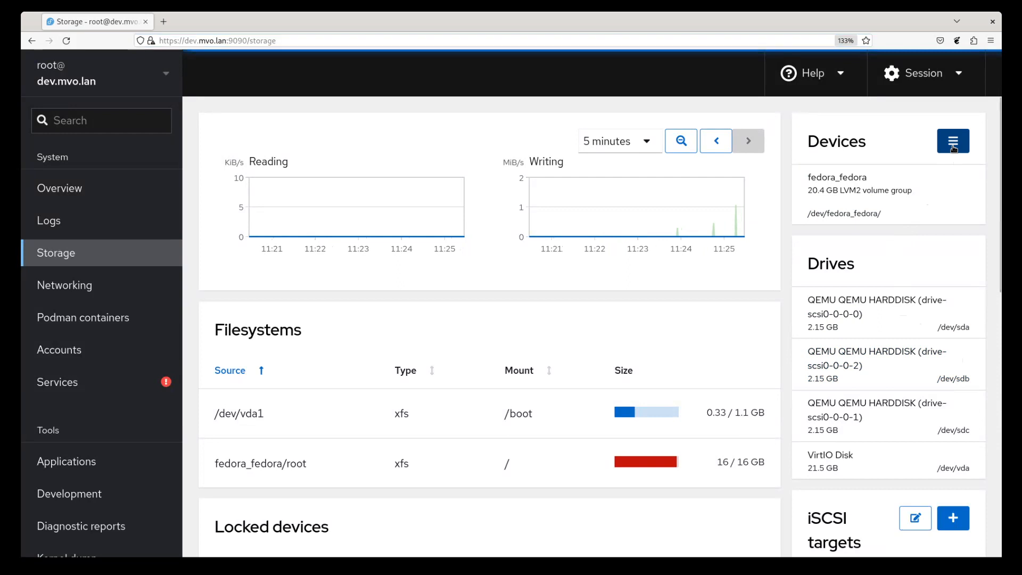
- Create an LVM2 volume group named vgroup0 on the 2.15 GB disk /dev/sda
click(954, 149)
click(908, 205)
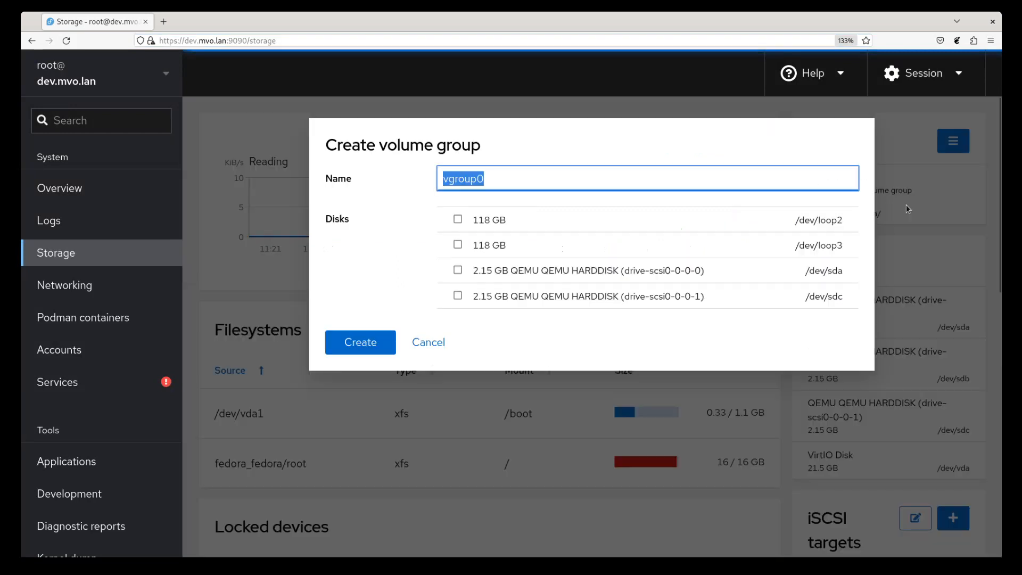
click(551, 271)
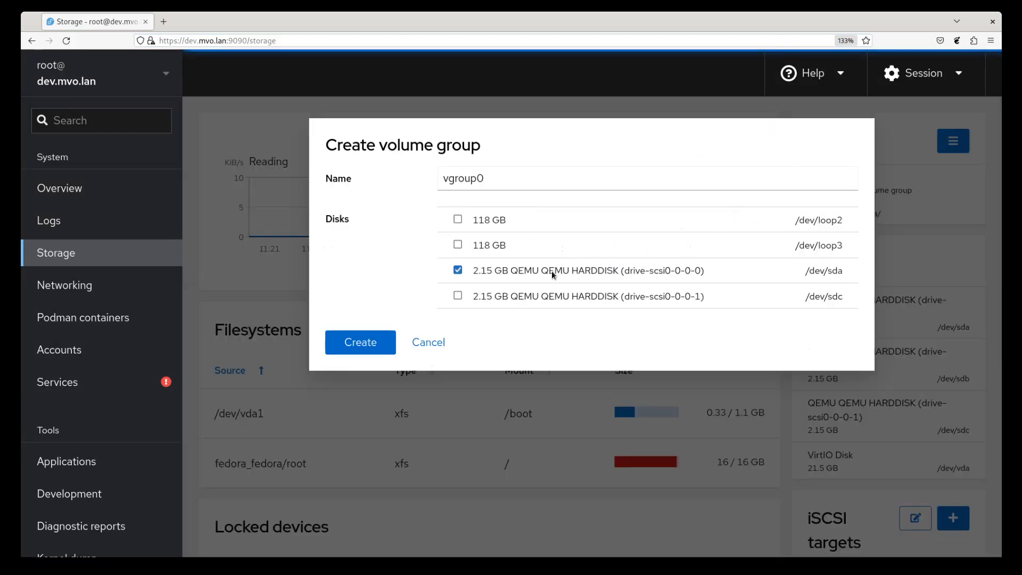
click(358, 346)
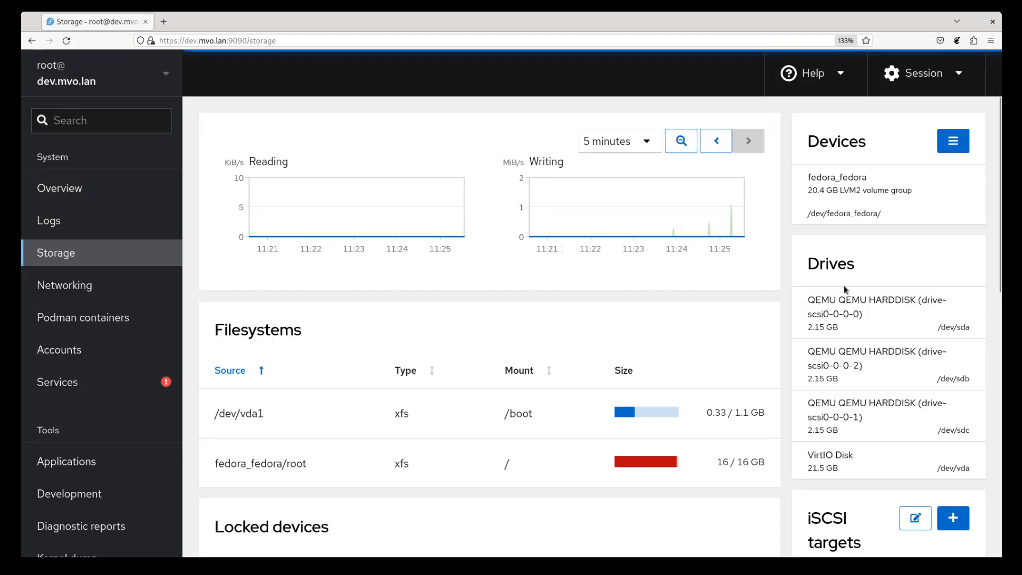
- Create the logical volume lvol0 in vgroup0 as a block device for filesystems, sized 1137 MB
click(856, 254)
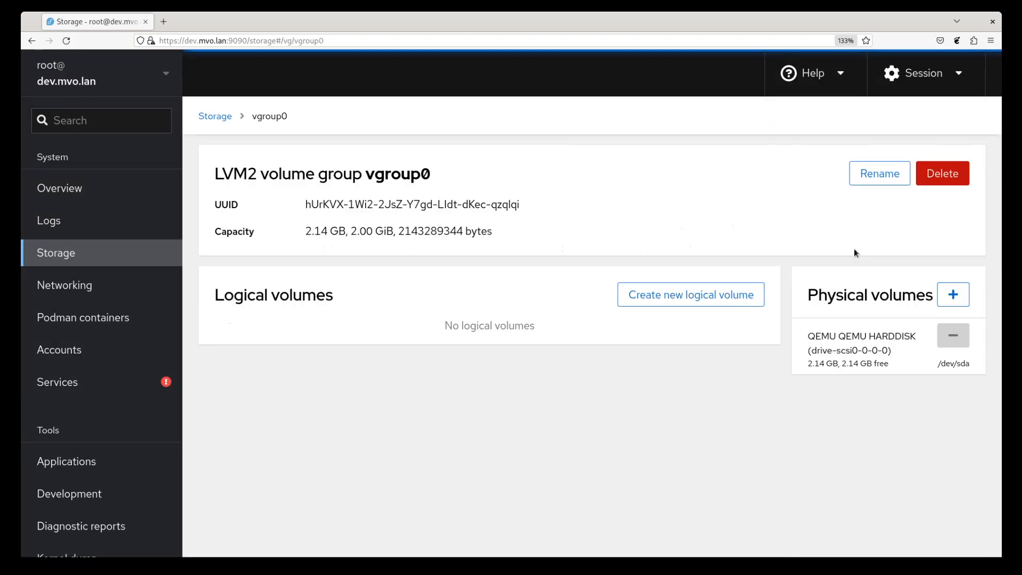
click(684, 296)
drag(714, 259, 586, 277)
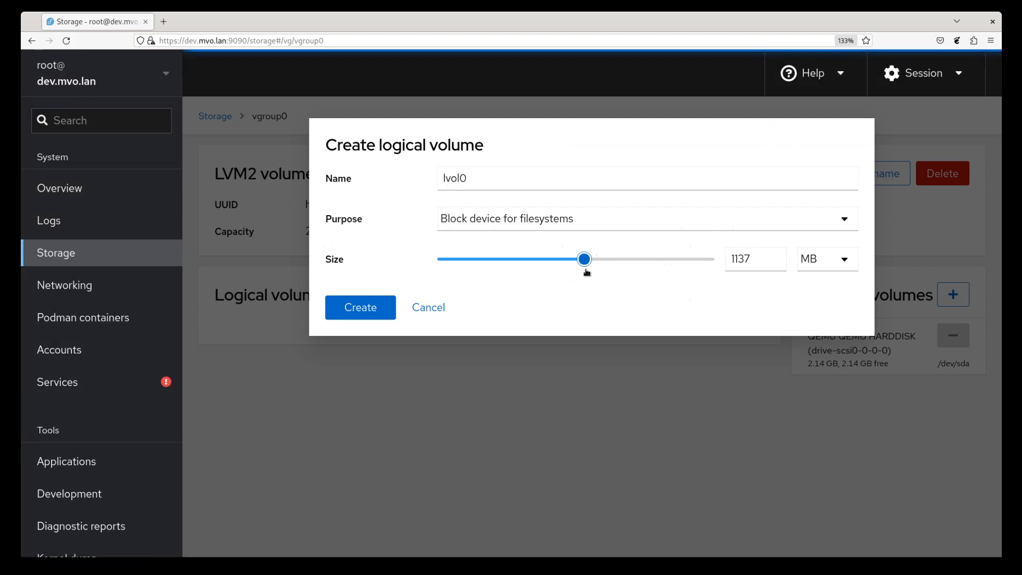
click(372, 313)
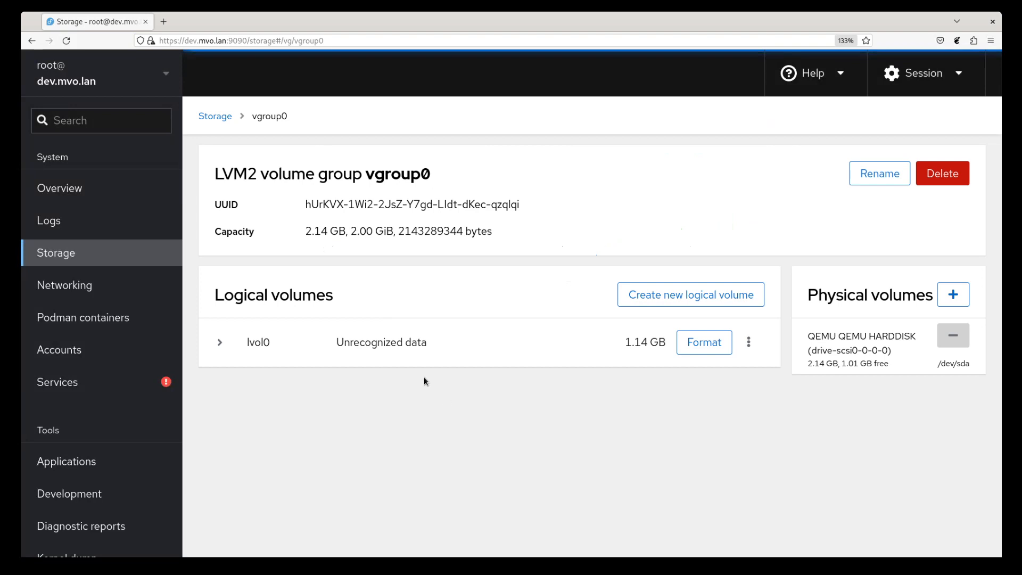
- Create an unencrypted Stratis pool named pool0 on the logical volume /dev/vgroup0/lvol0
click(222, 122)
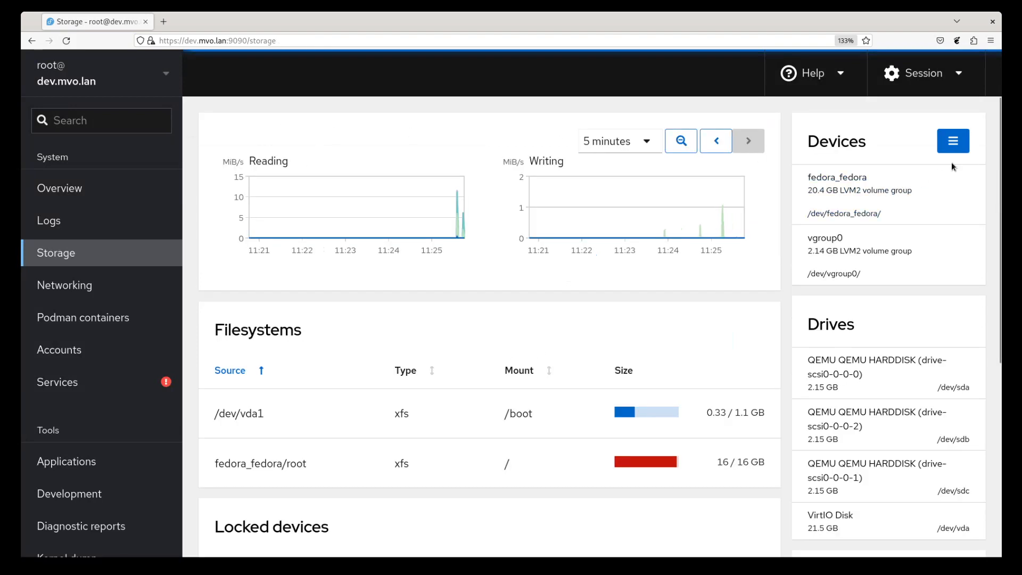
click(953, 142)
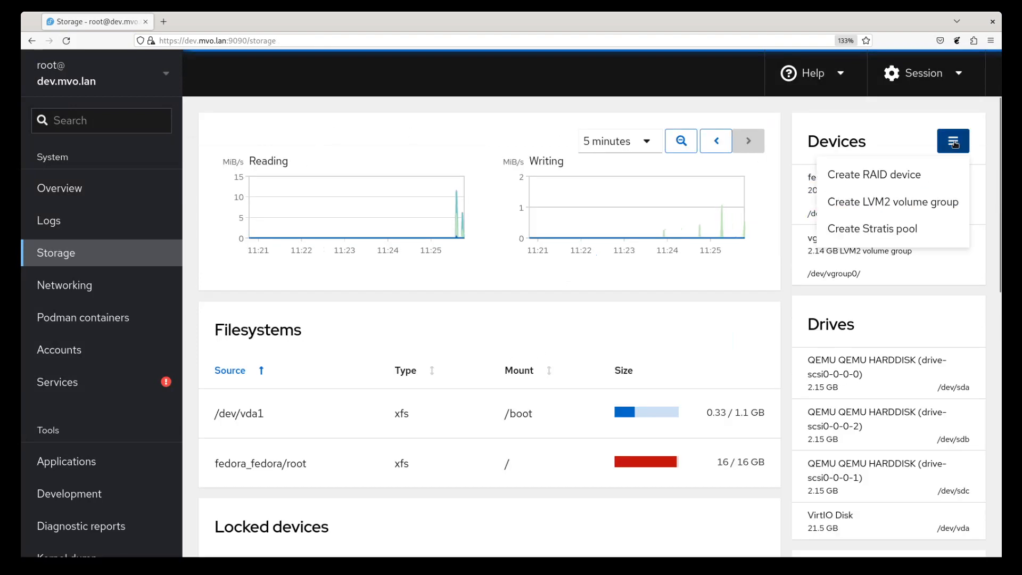
click(899, 229)
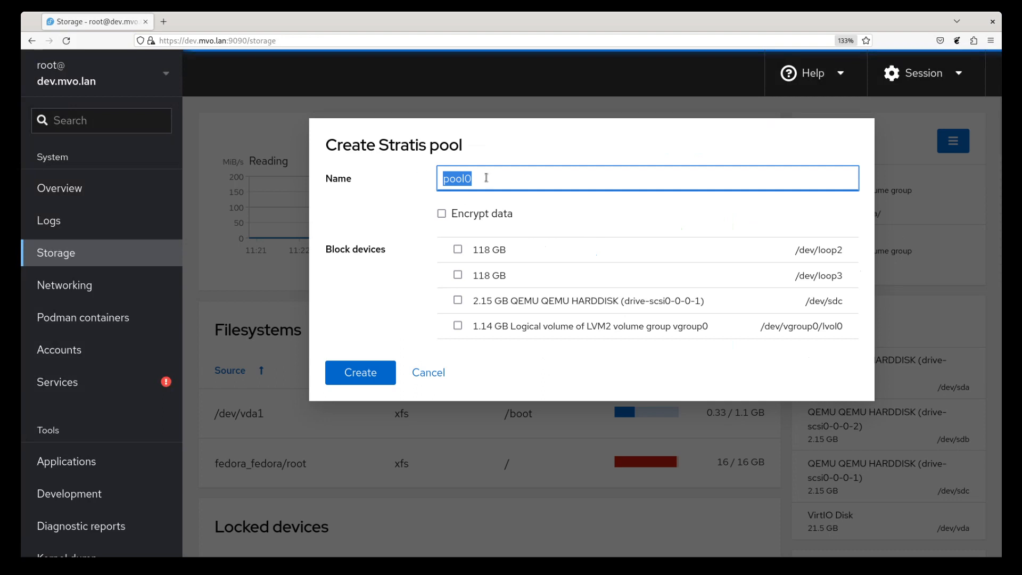
click(596, 330)
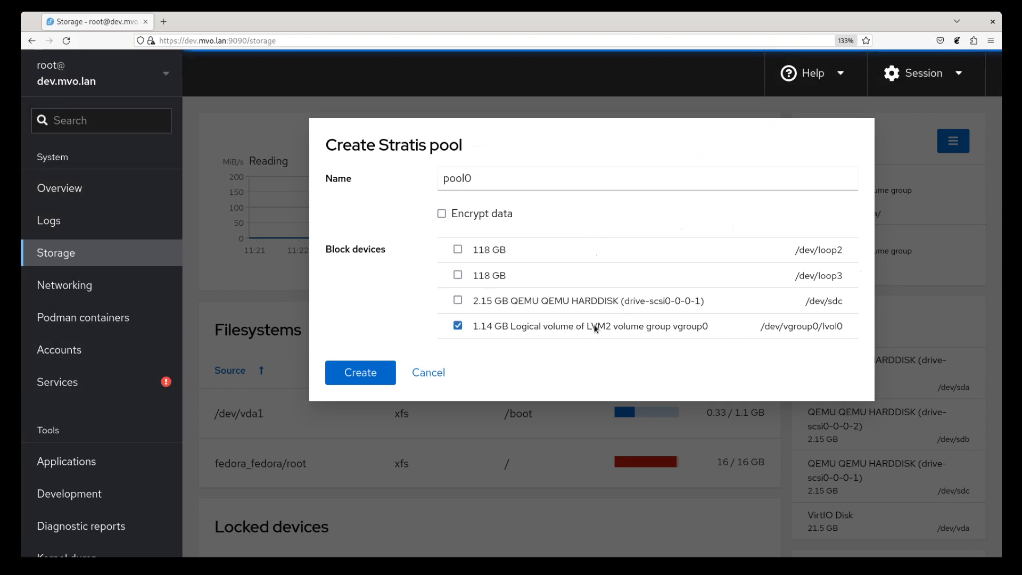
click(371, 379)
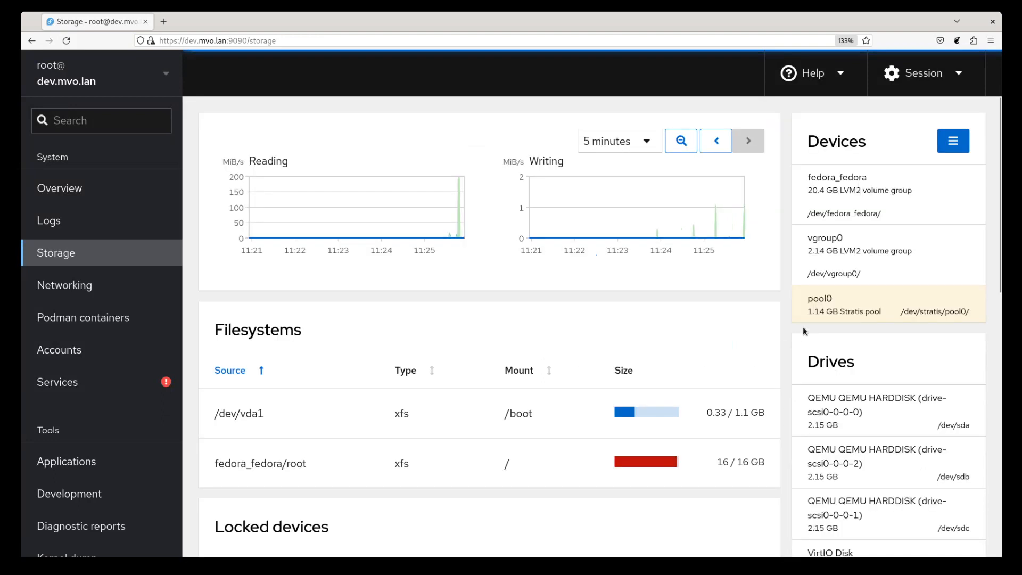
- Inspect pool0 and its backing logical volume lvol0, including whether the volume can be resized
click(850, 314)
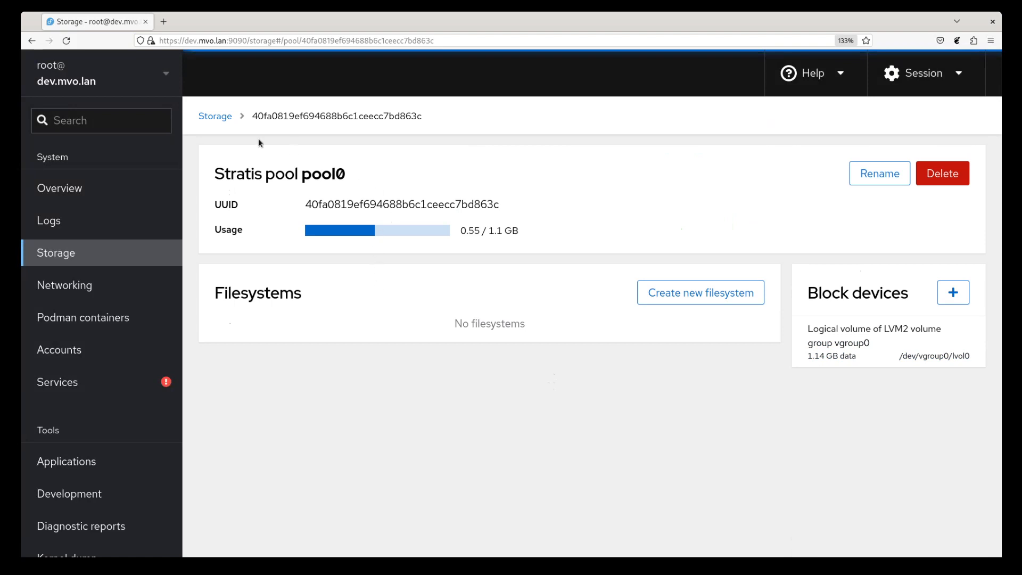
click(224, 119)
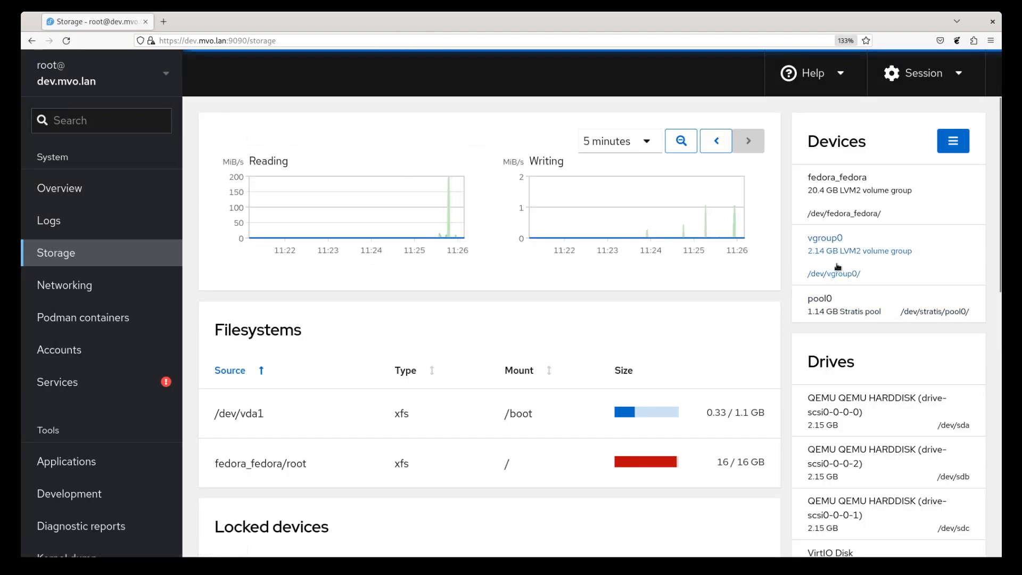
click(820, 299)
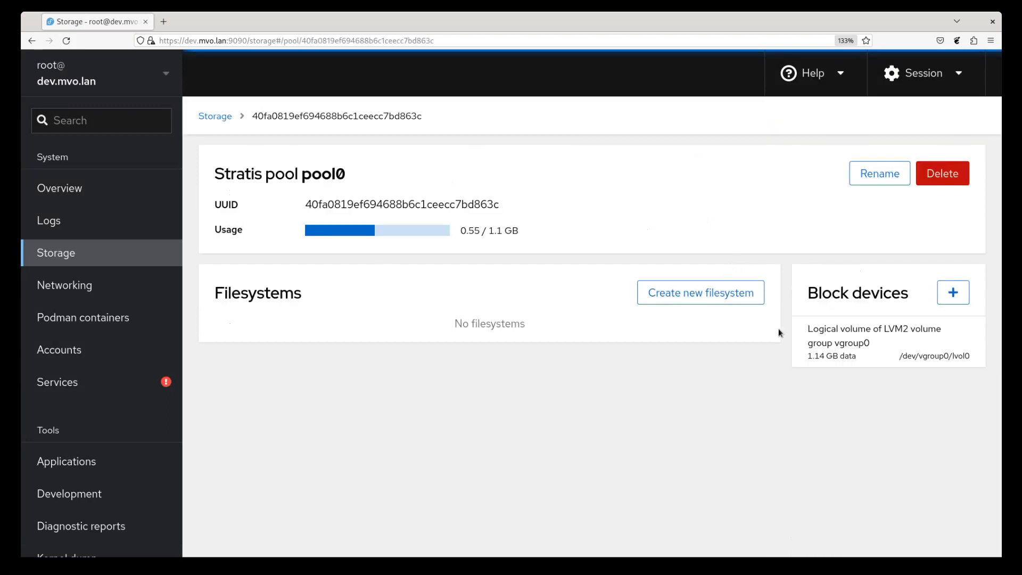
click(853, 334)
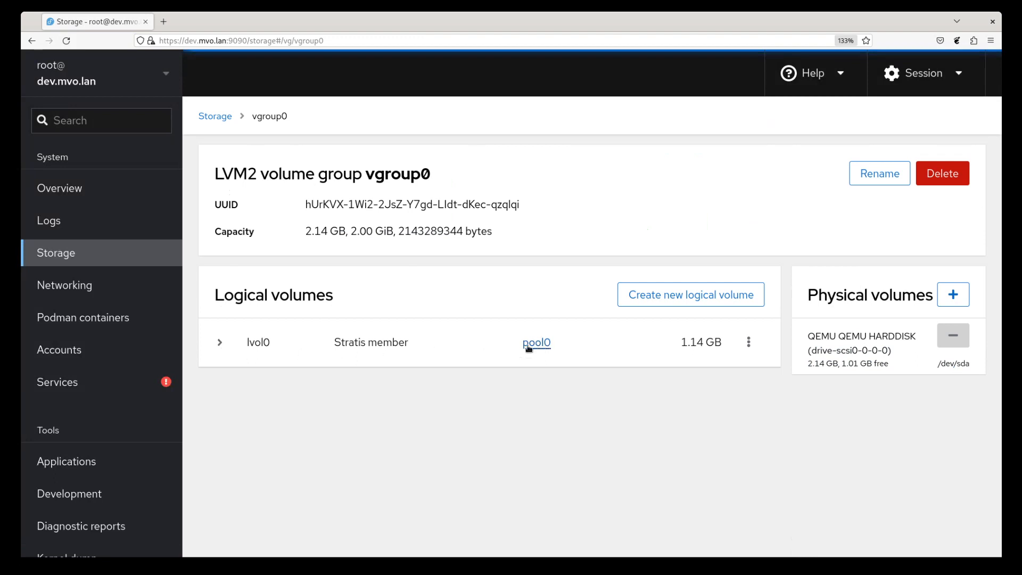
click(221, 343)
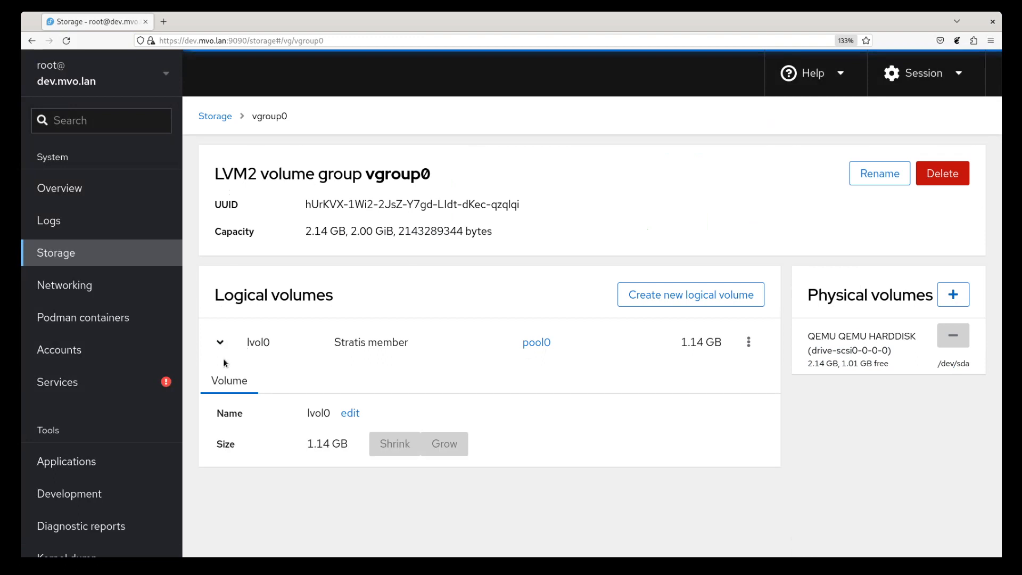
mouse_move(454, 445)
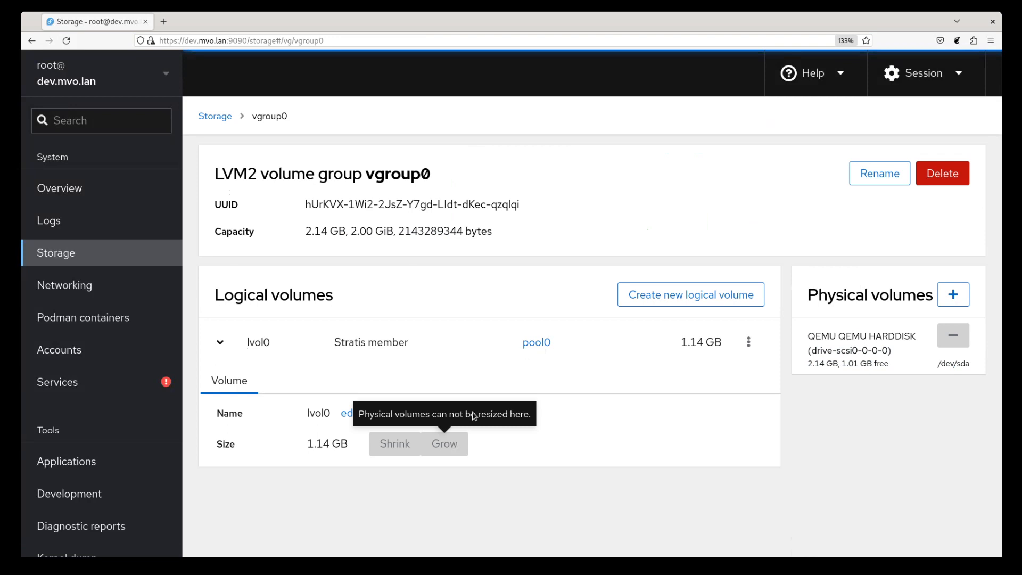
- Reload the volume group page and grow the logical volume lvol0 to 1393 MB
click(65, 46)
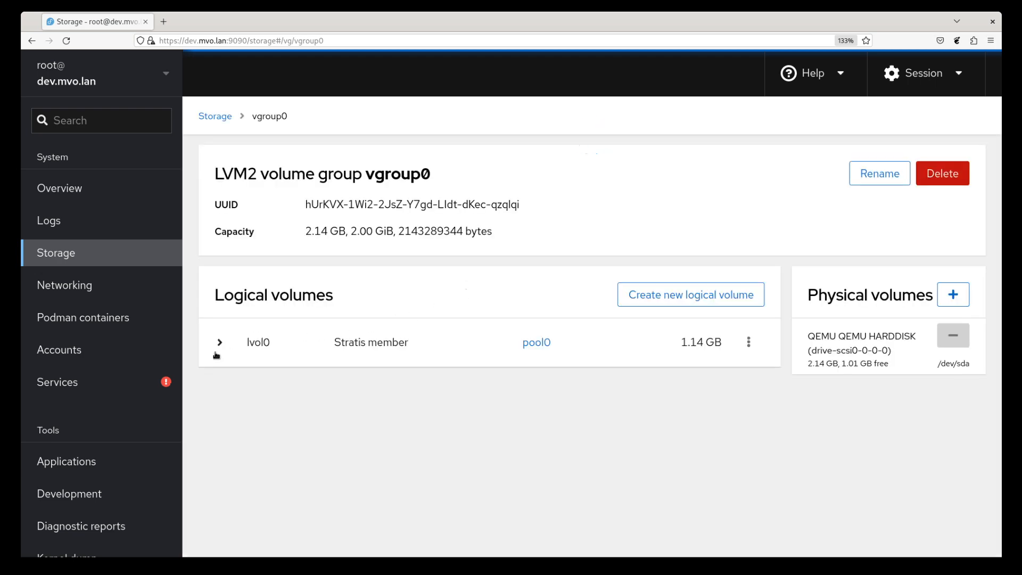
click(220, 342)
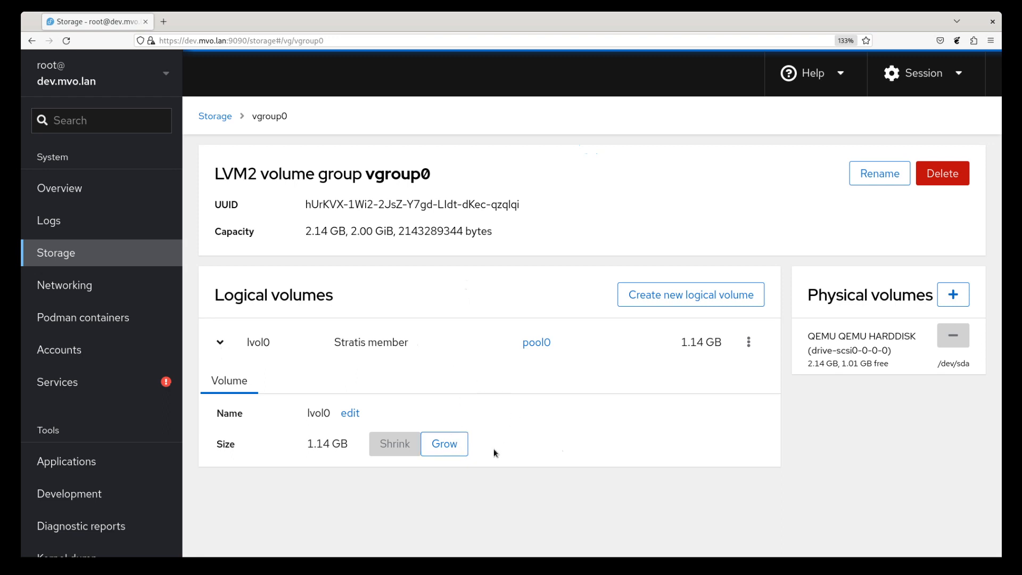
click(454, 442)
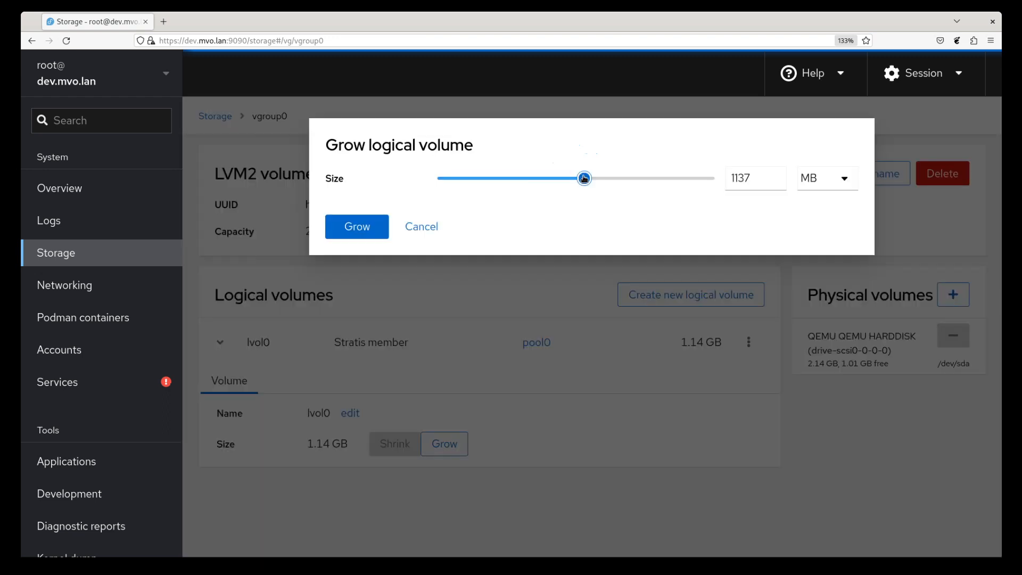
drag(584, 178, 617, 178)
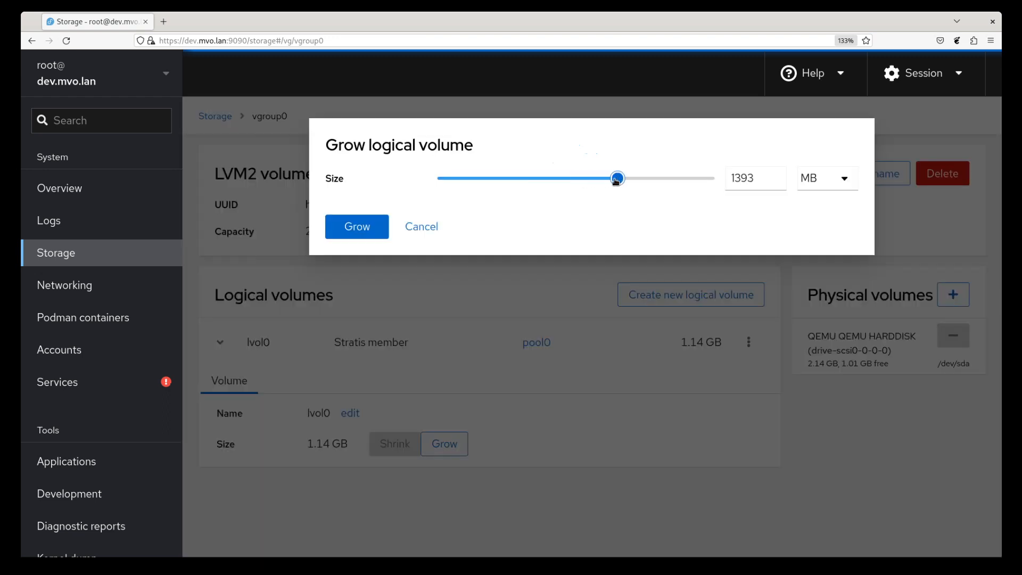
click(372, 228)
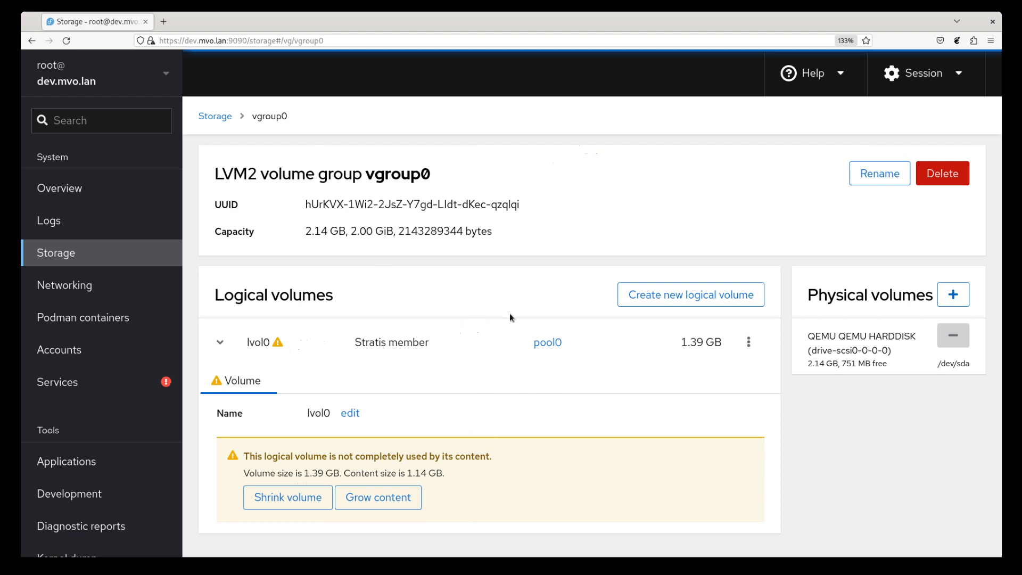
- Reload the volume group page and open the Stratis pool pool0 to check its capacity
click(64, 41)
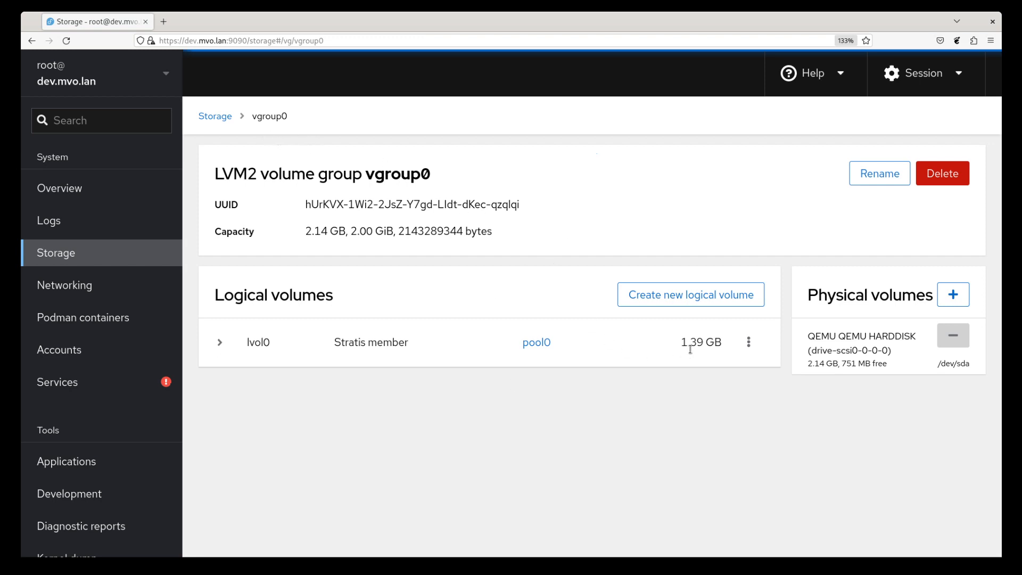
click(215, 116)
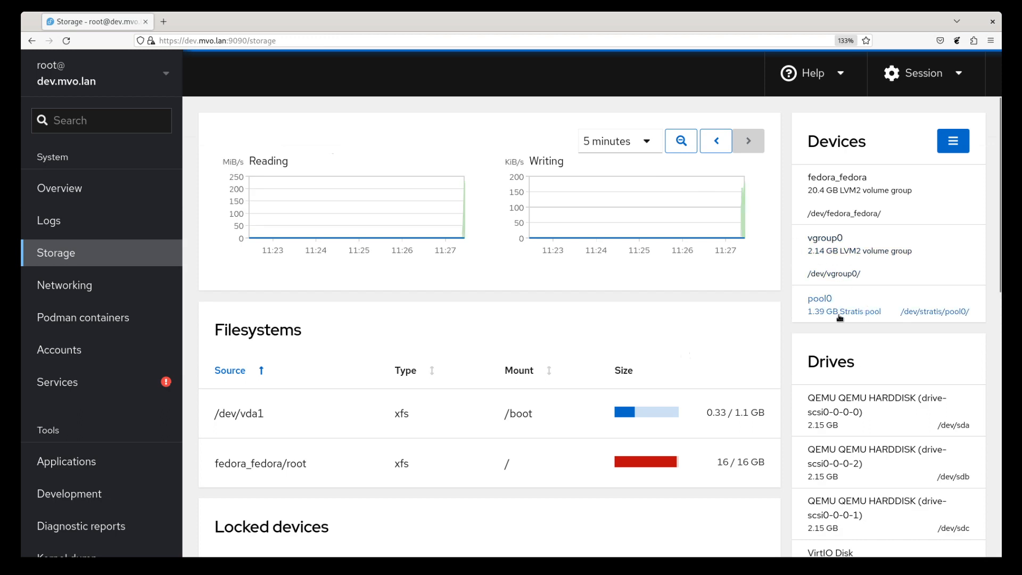
click(839, 315)
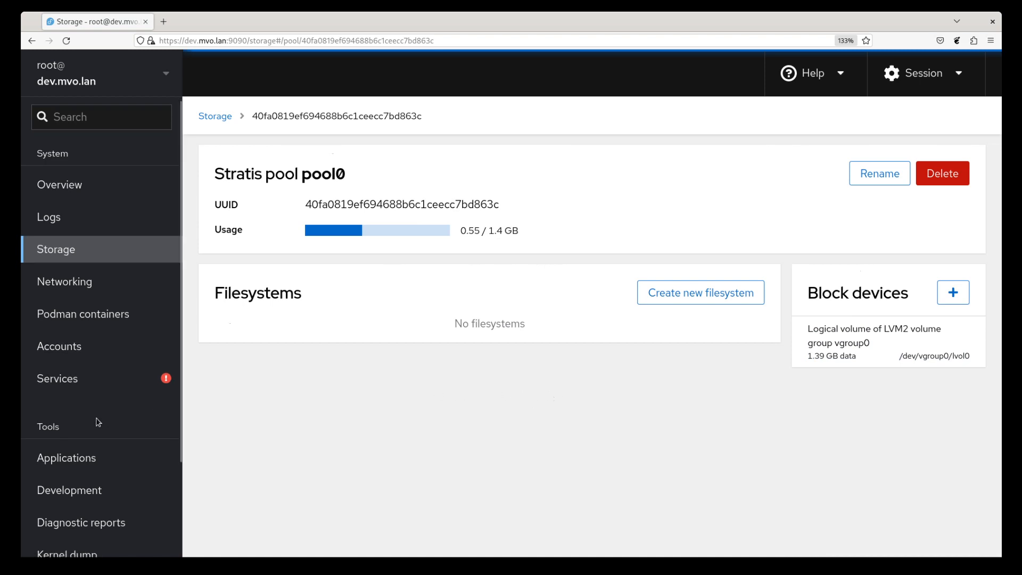
- In the web console's terminal, extend the logical volume by 100 MB with "lvresize vgroup0/lvol0 -L +100M"
scroll(96, 421, down, 3)
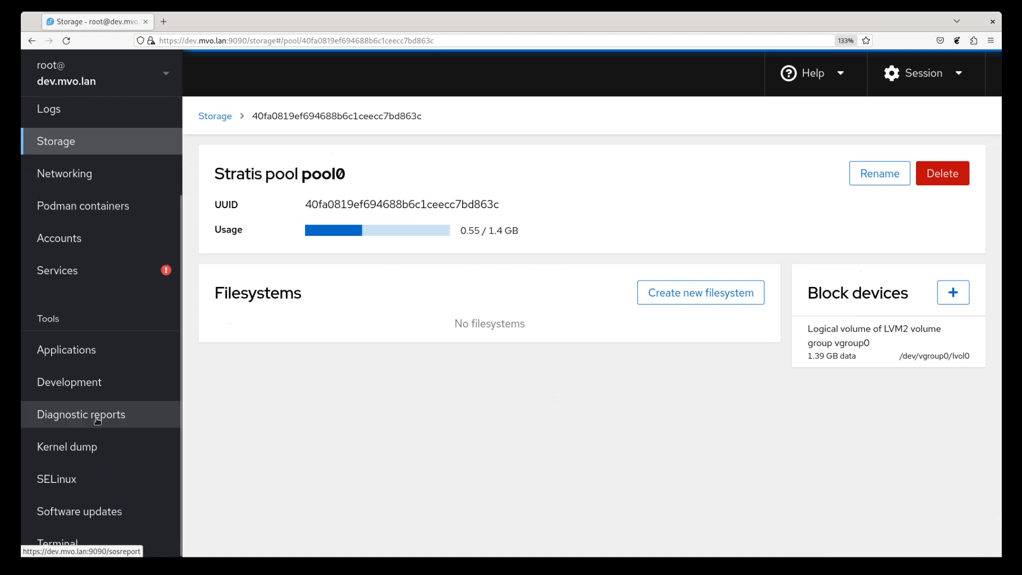
click(79, 548)
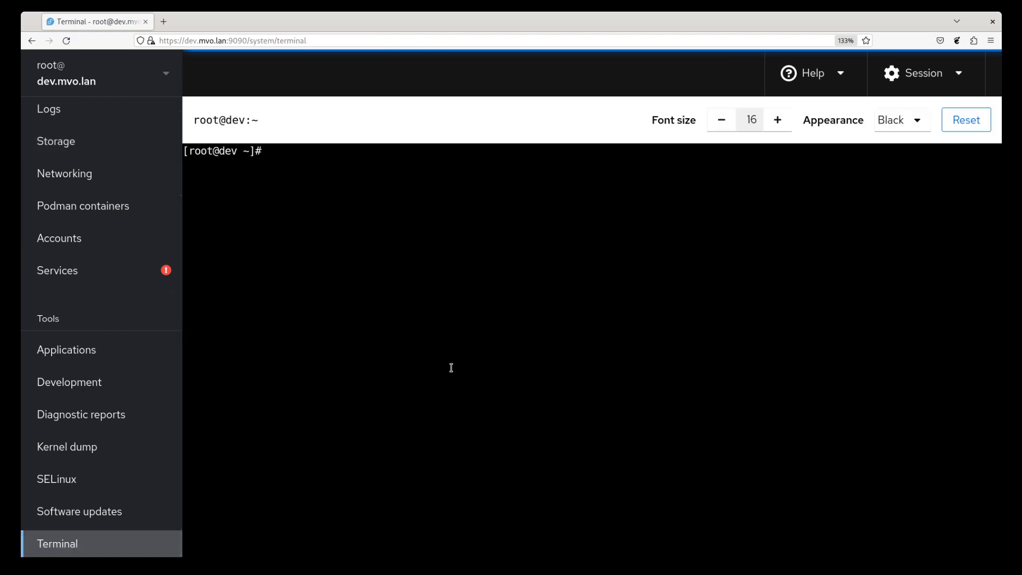
text(lvresize vgroup\)
key(BackSpace)
text(0/lvol0)
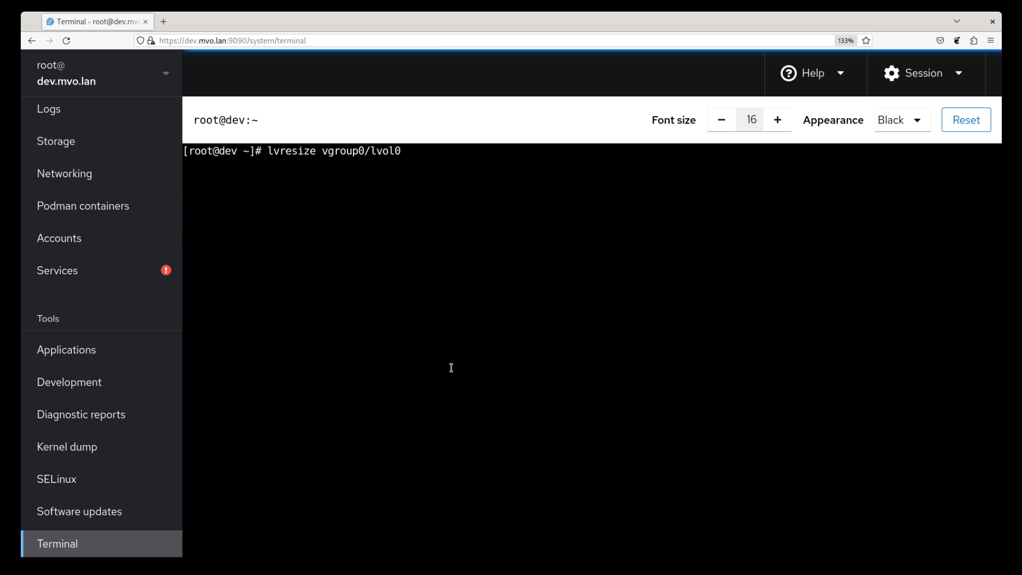
text( -L +100M)
key(Return)
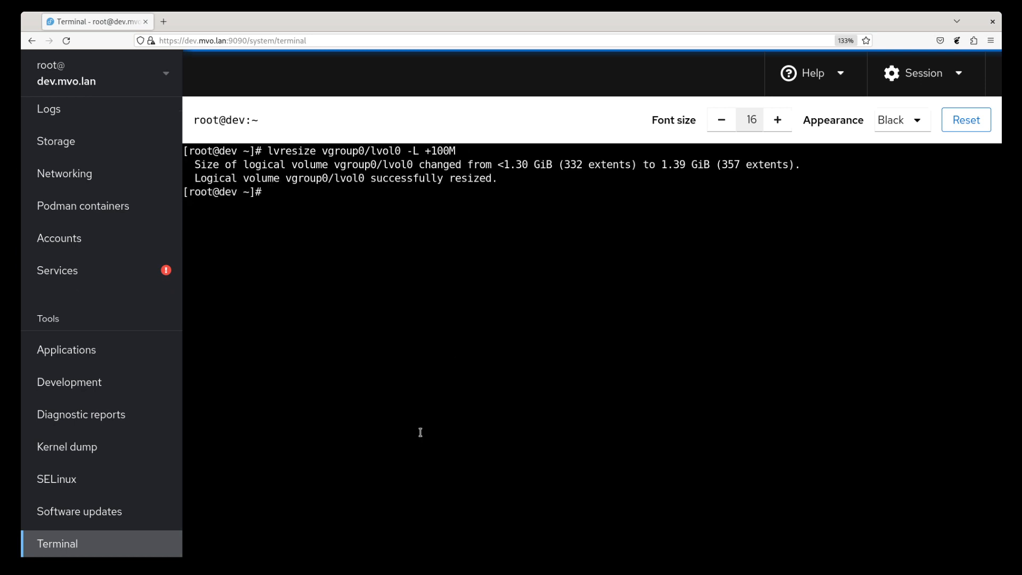
- Go back to storage, reload pool0's page, and compare its size and warnings with those of logical volume lvol0
click(62, 146)
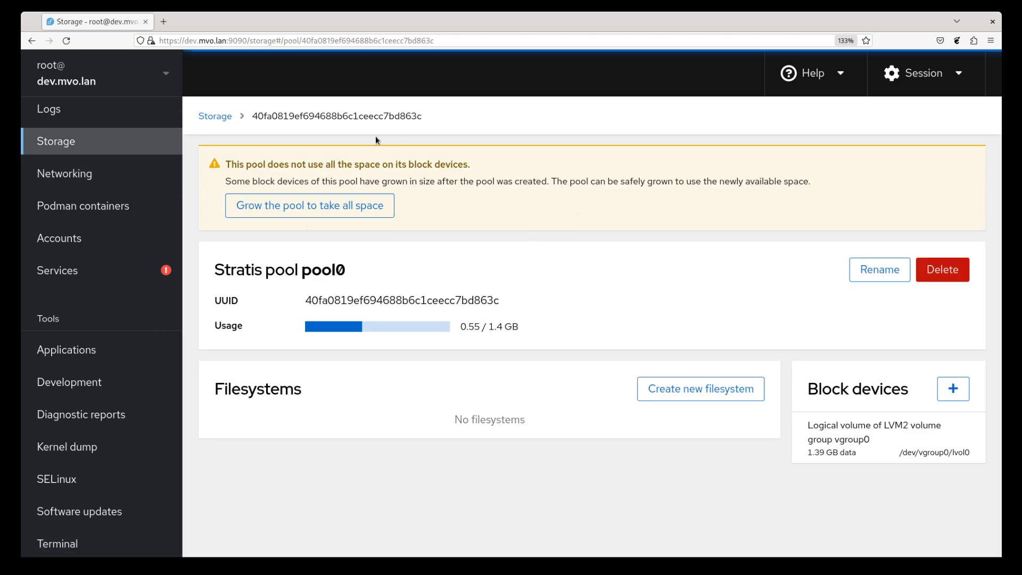
click(68, 41)
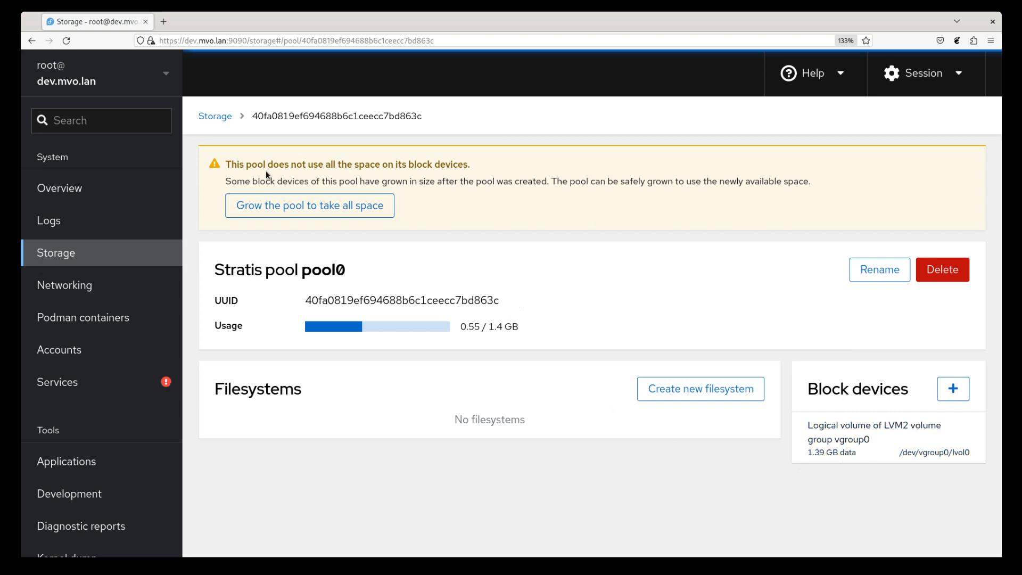
click(860, 437)
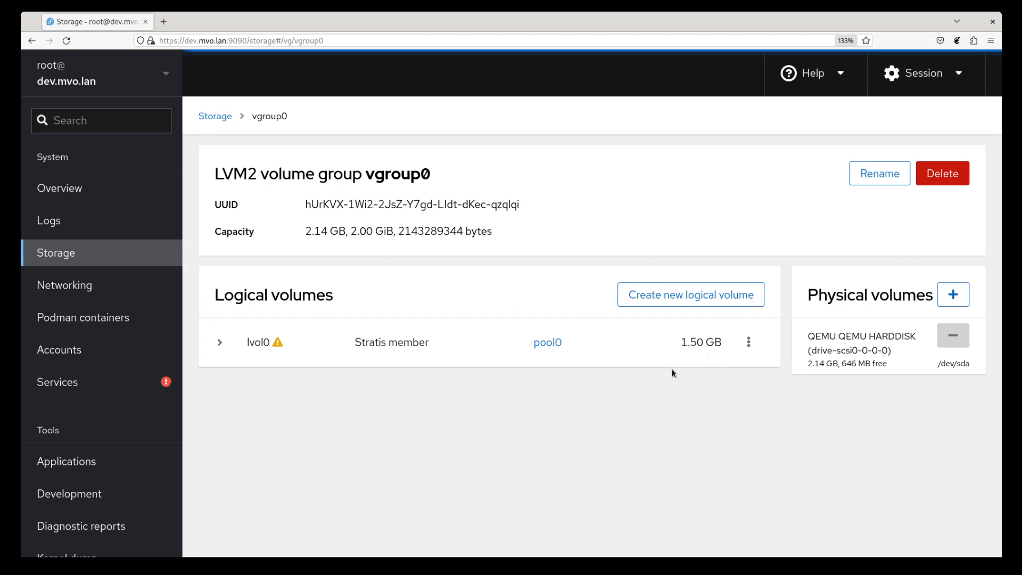
click(552, 345)
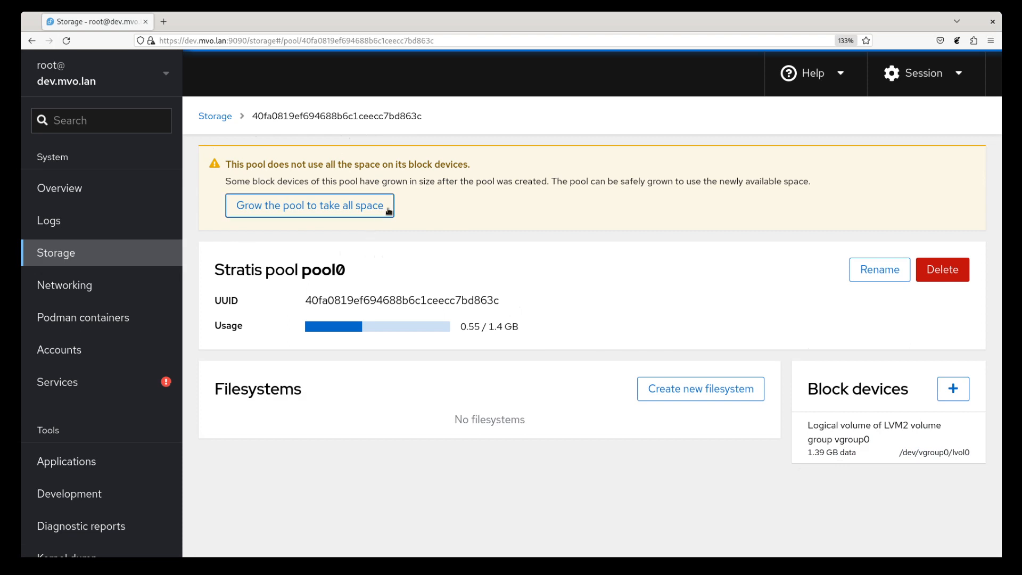
- Grow the content of logical volume lvol0 in vgroup0 to fill the volume, reload the page, and check pool0's capacity
click(224, 117)
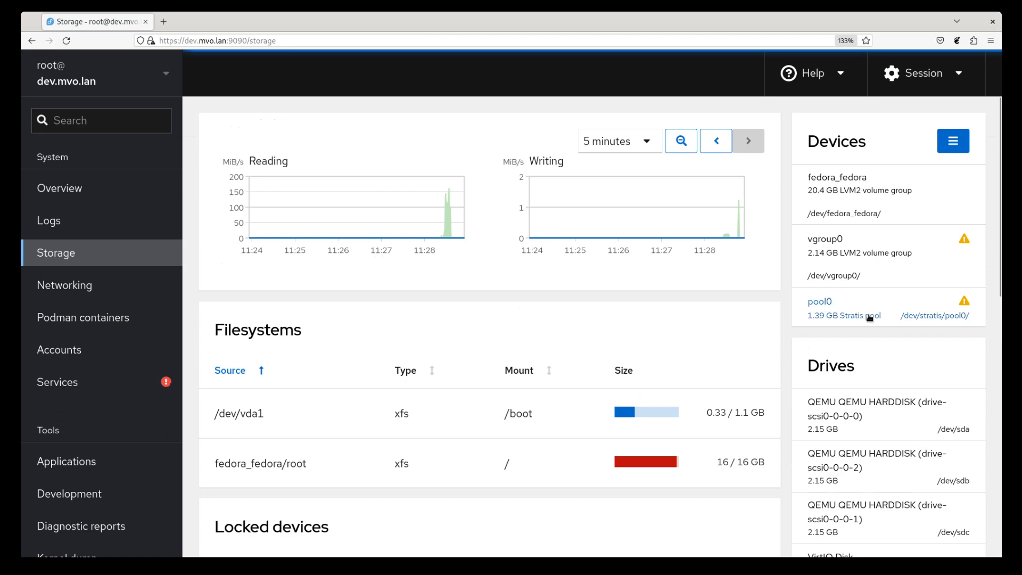
click(846, 238)
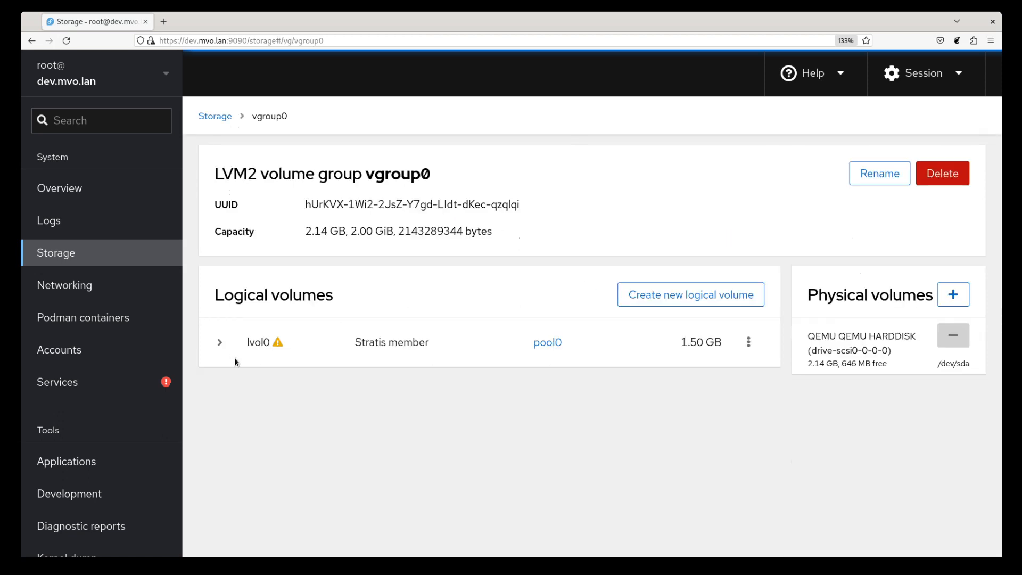
click(222, 344)
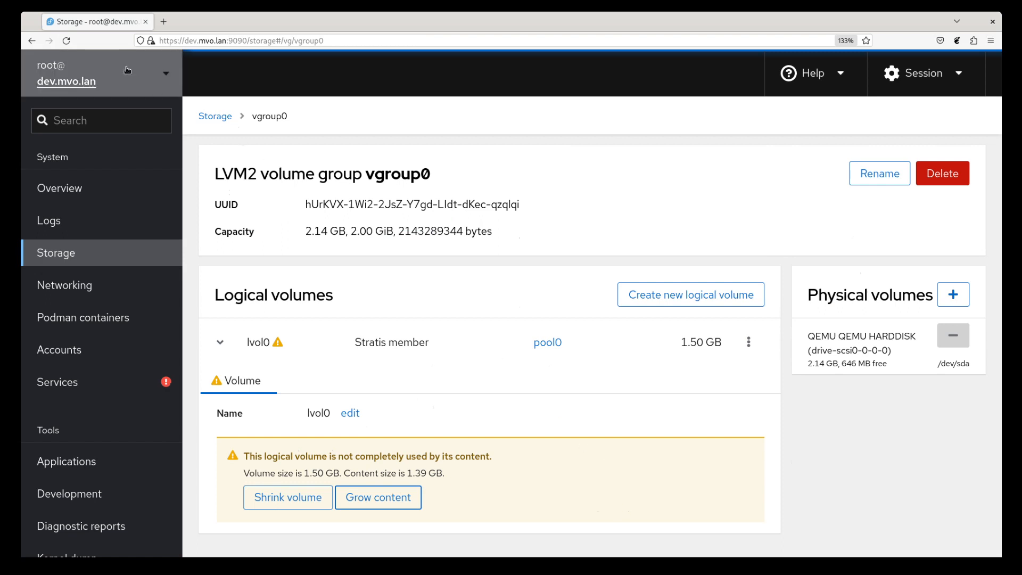
click(67, 41)
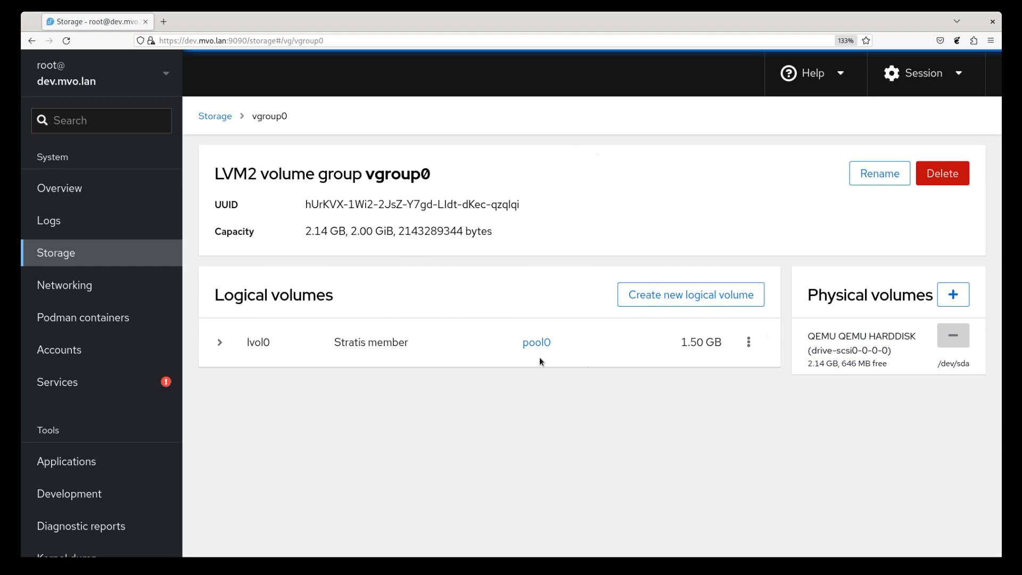
click(535, 344)
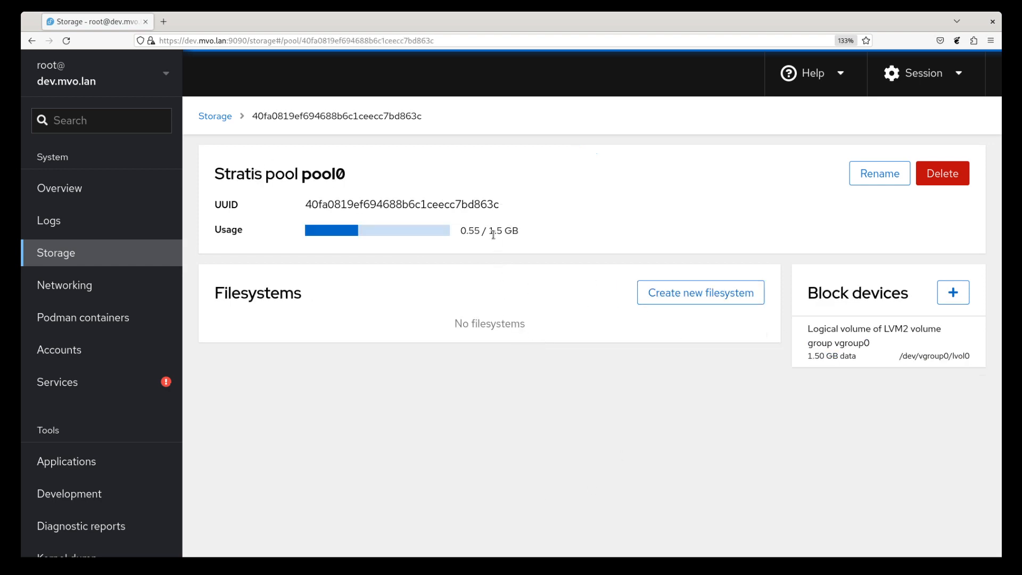
- In the web console's terminal, extend the logical volume by another 100 MB with "lvresize vgroup0/lvol0 -L +100M"
scroll(136, 466, down, 3)
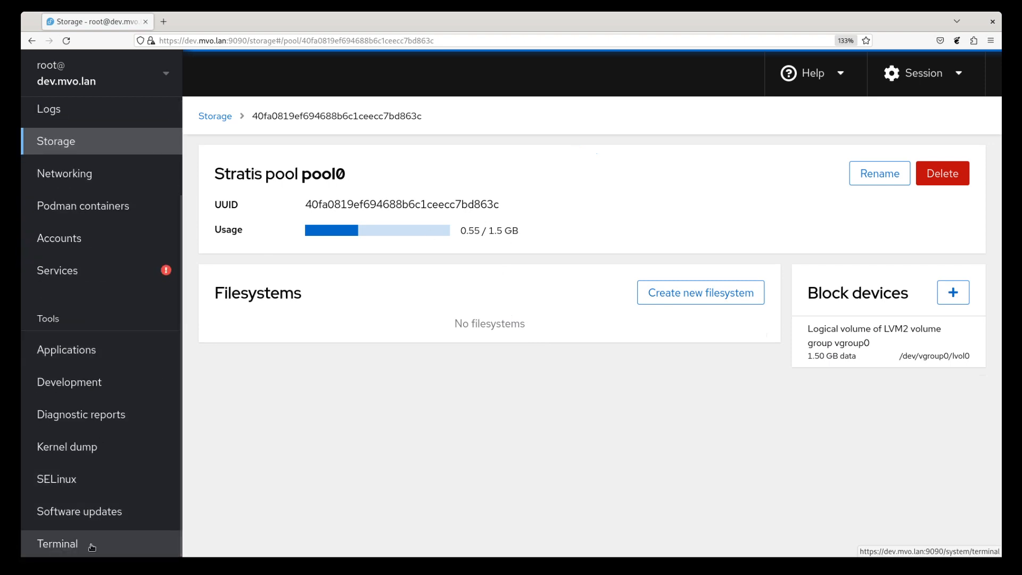
click(91, 547)
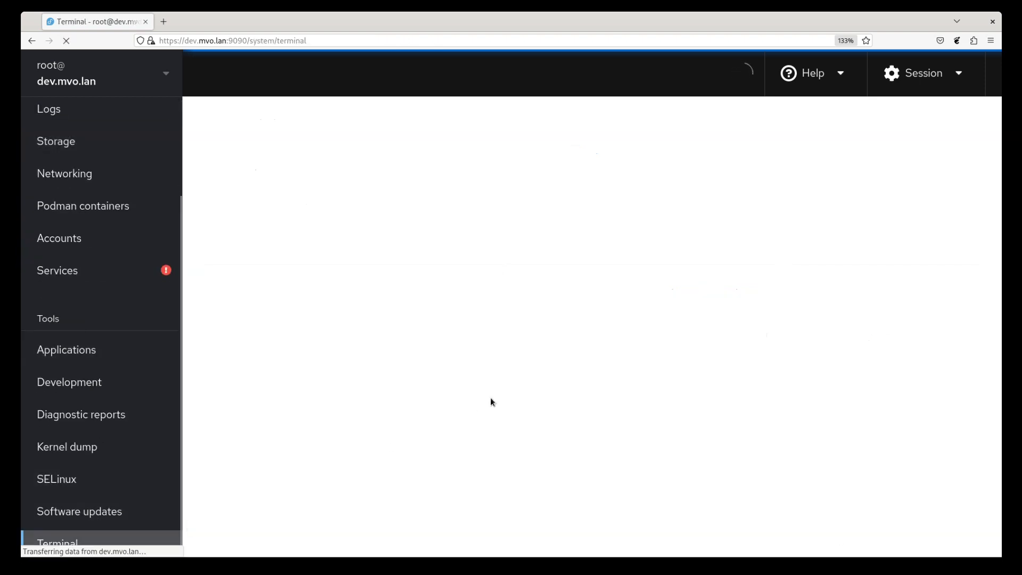
text(lvresize vgroup0/lvol0 -L +100M)
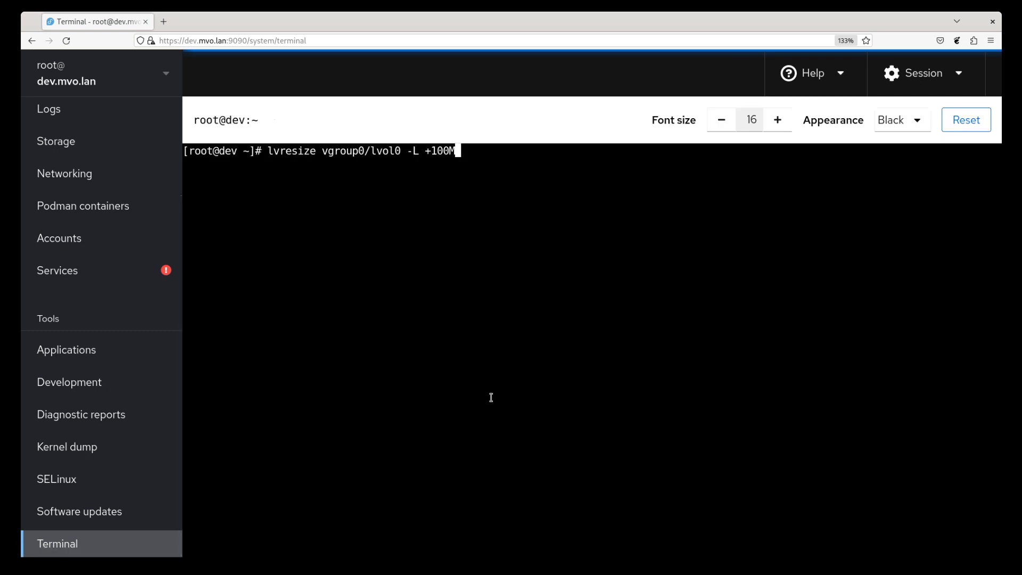
key(Return)
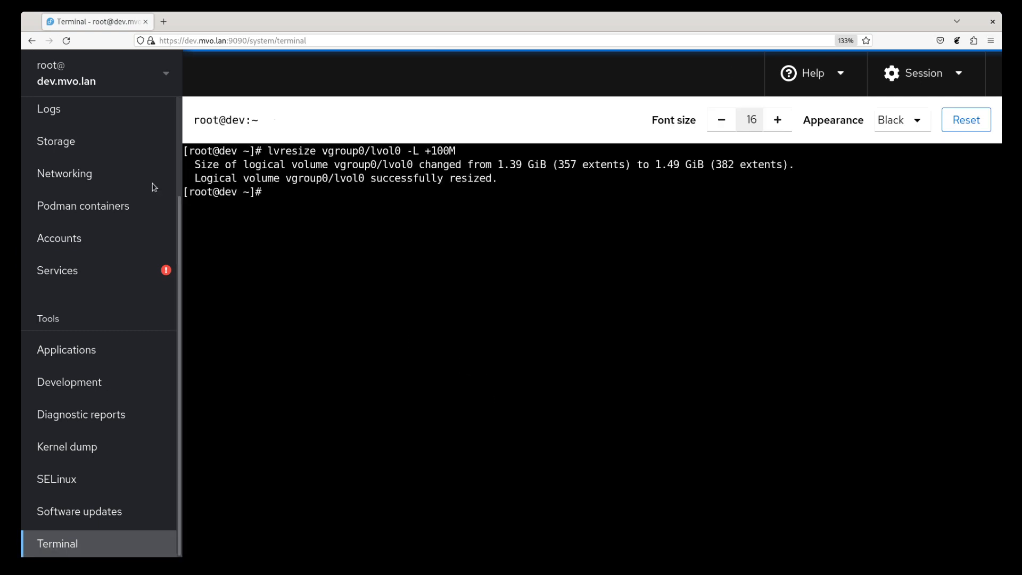
- Back in storage, grow pool0 to take all space on its block devices, reload, and compare its size with lvol0's in vgroup0
click(93, 143)
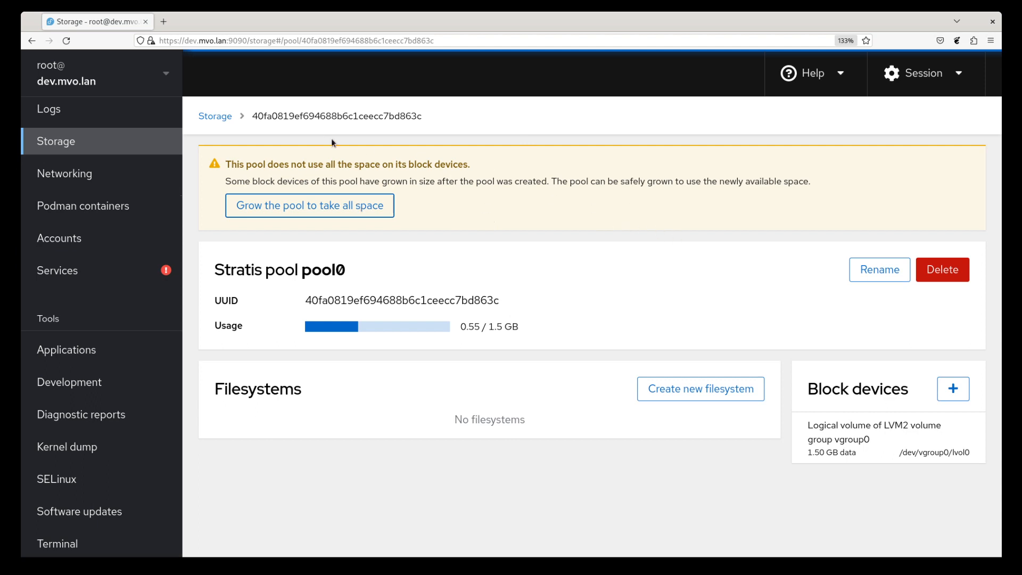
click(66, 40)
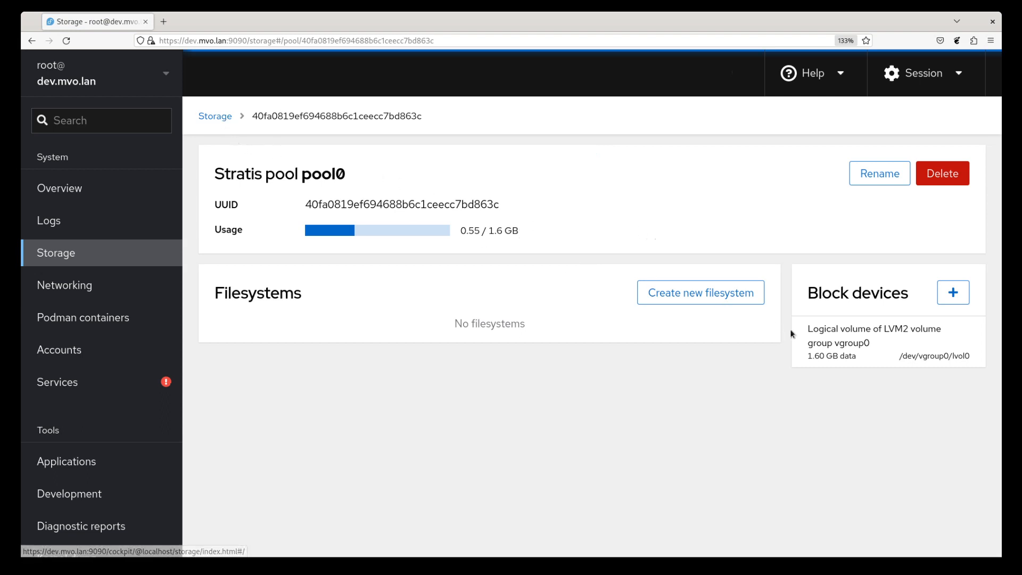
click(851, 337)
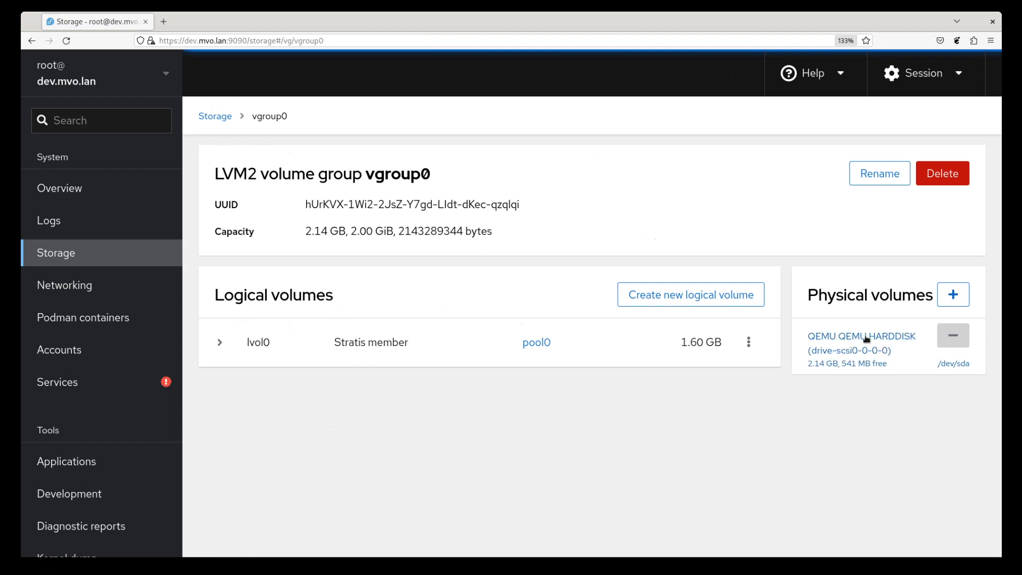
click(536, 342)
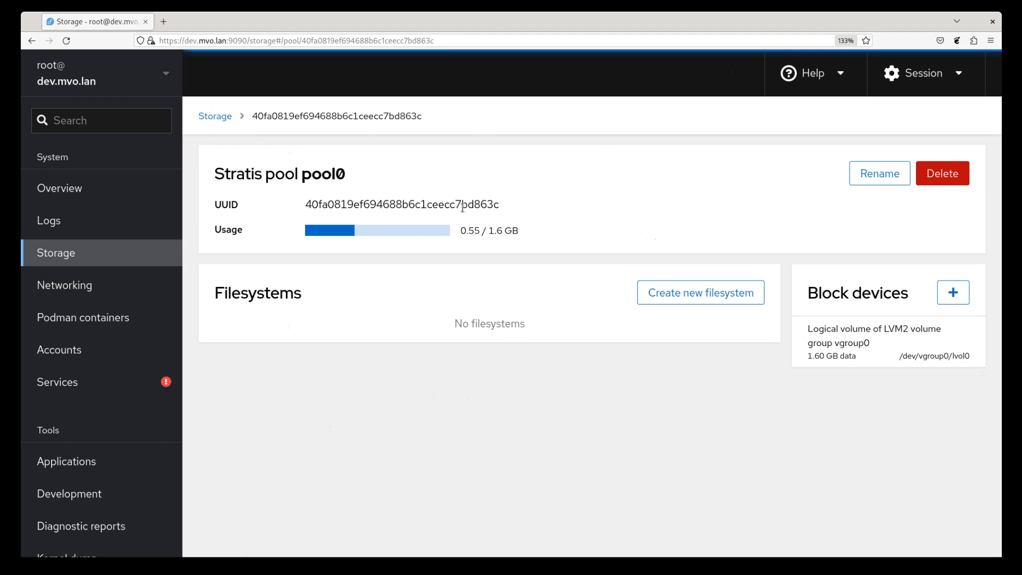